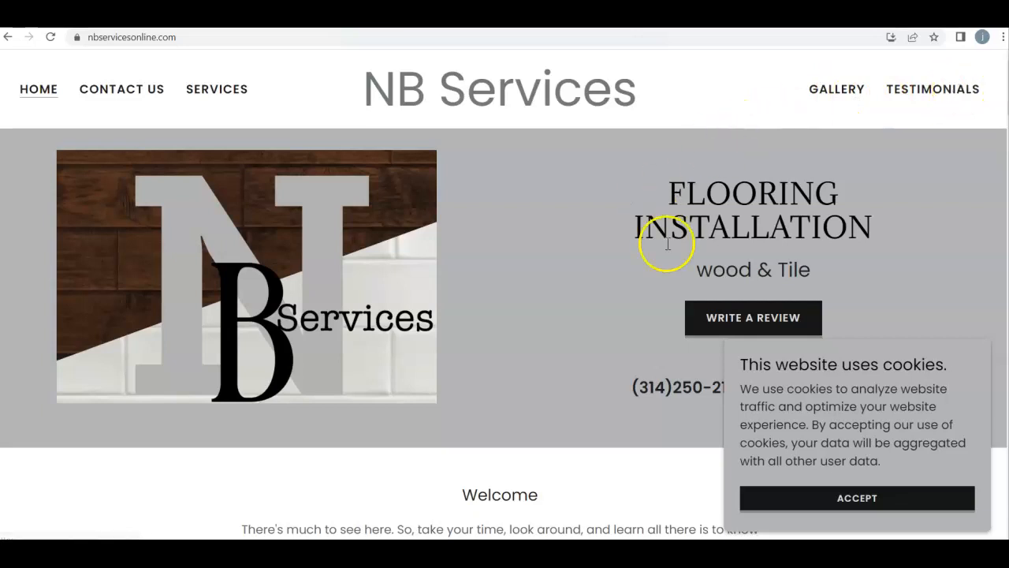
Accept the cookie notice on the NB Services home page and review its flooring installation banner.
scroll(659, 243, "down", 1)
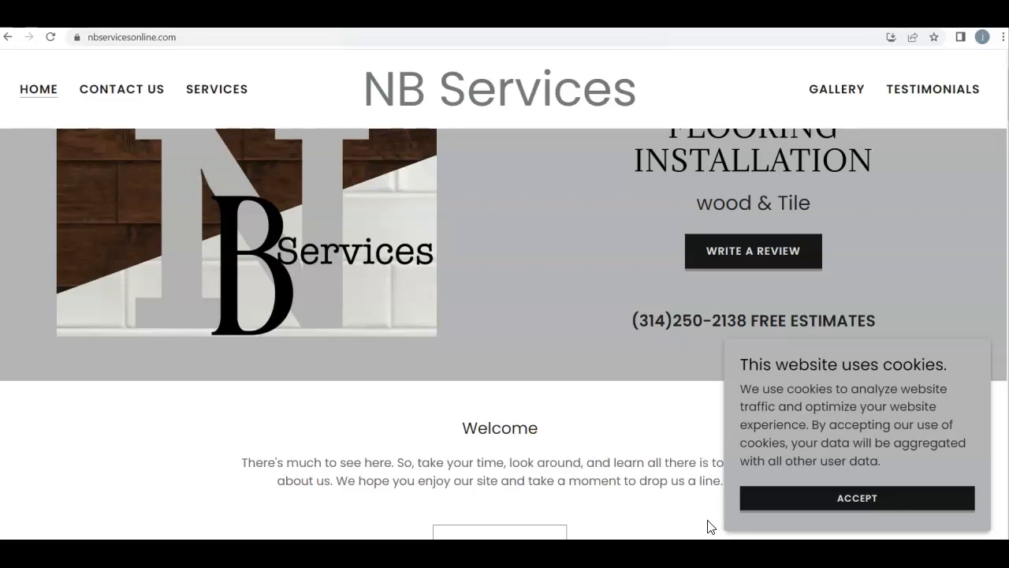
left_click(857, 499)
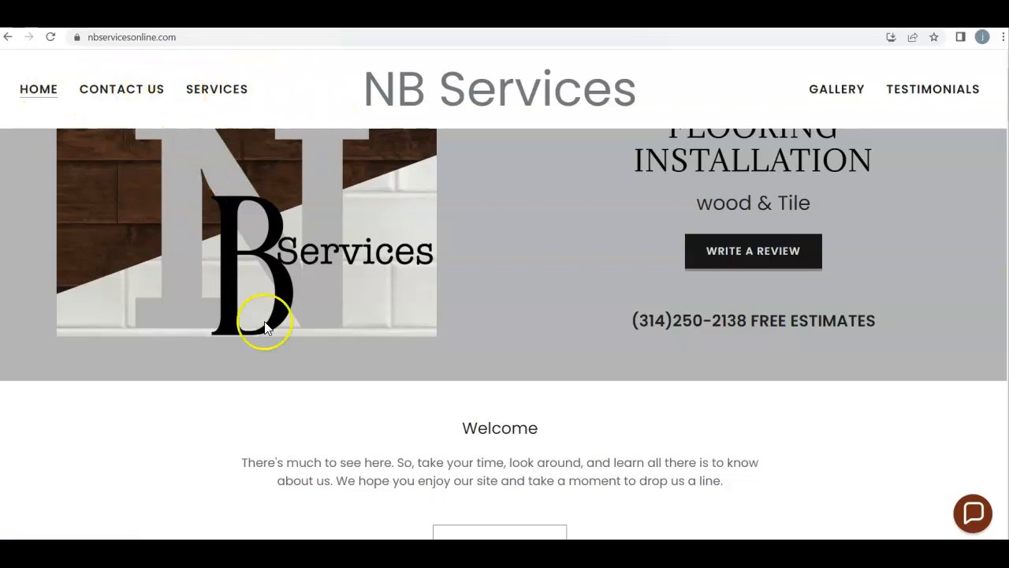
scroll(376, 244, "down", 5)
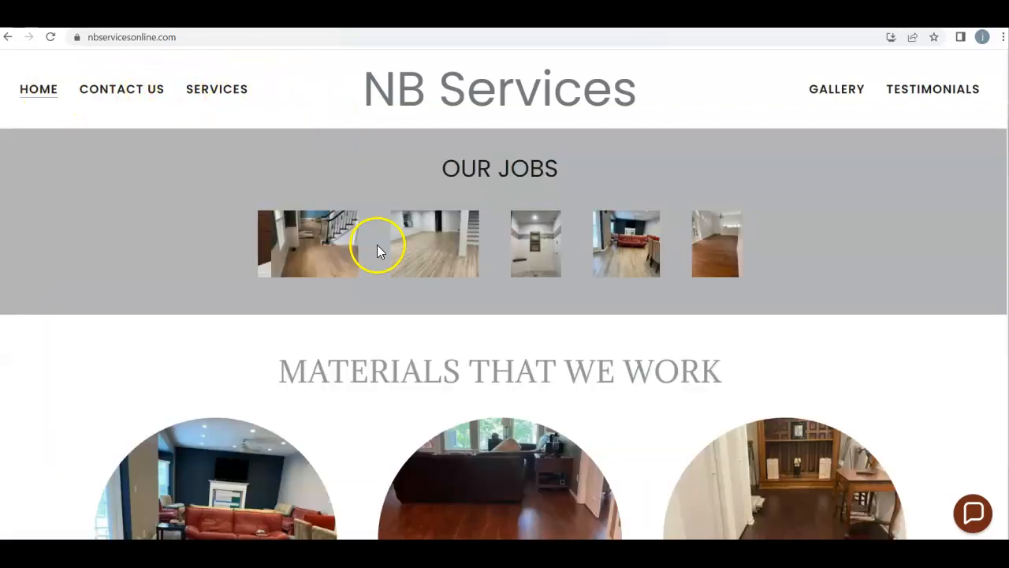
scroll(376, 249, "up", 5)
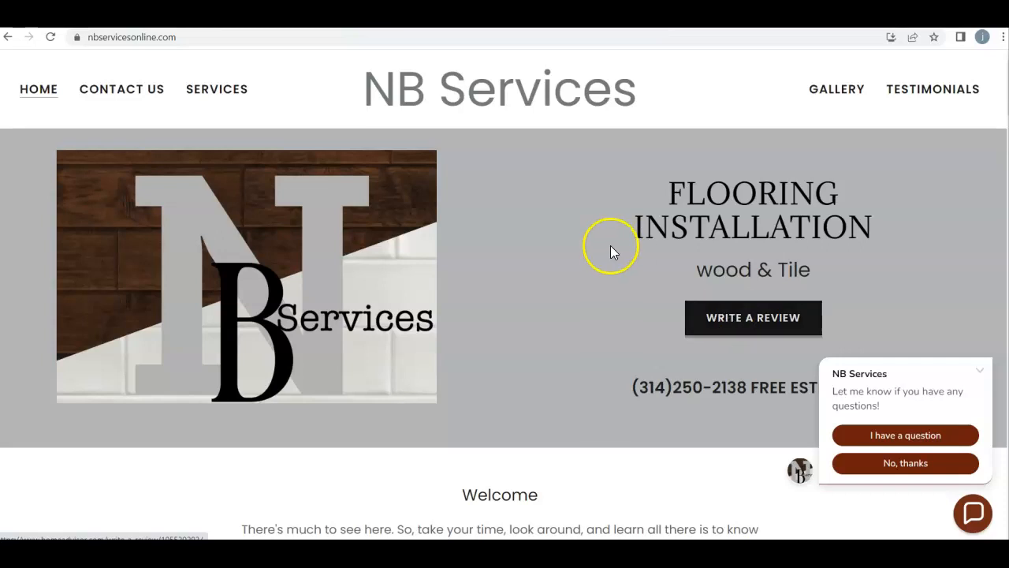
scroll(614, 248, "down", 2)
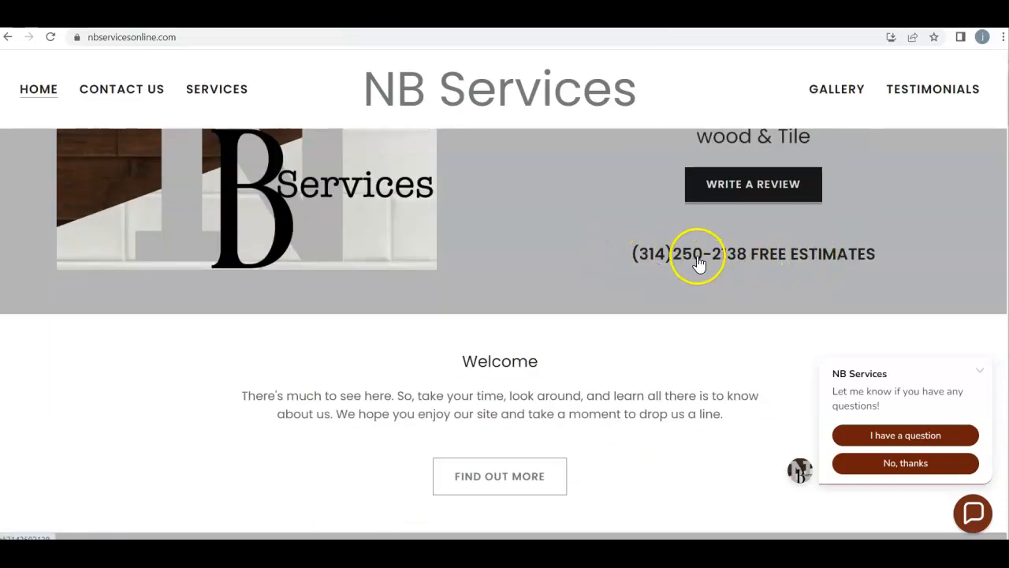
scroll(649, 292, "up", 2)
Examine the Our Jobs photos and the flooring and tile types under Materials That We Work.
scroll(646, 290, "down", 5)
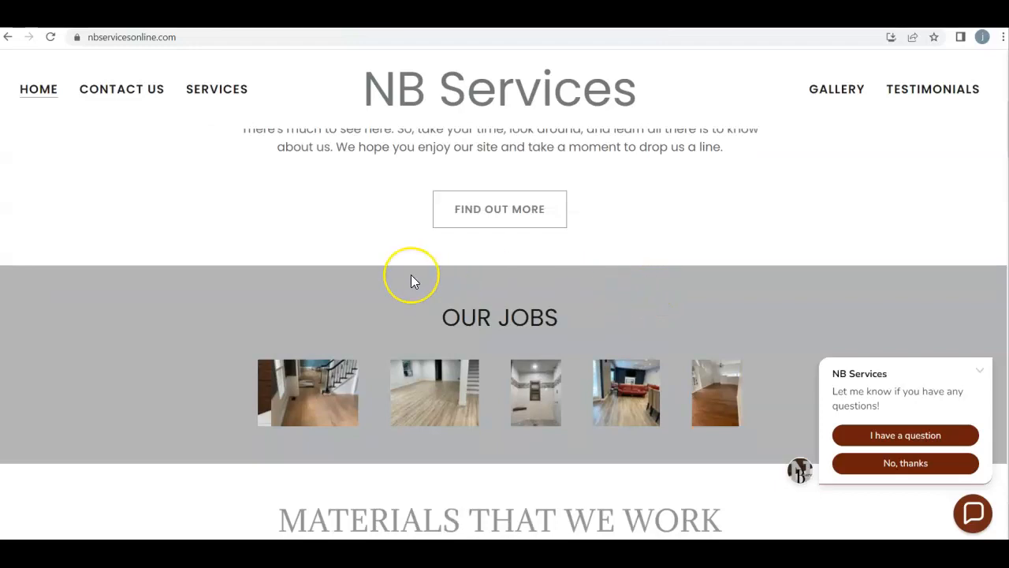
scroll(411, 276, "down", 1)
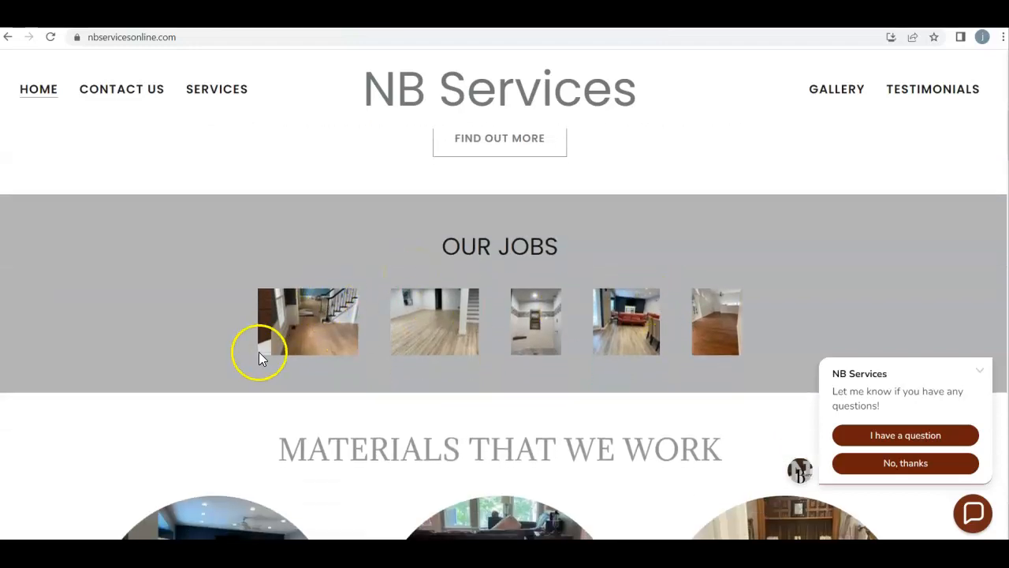
scroll(228, 285, "down", 4)
scroll(286, 356, "down", 1)
scroll(284, 355, "up", 1)
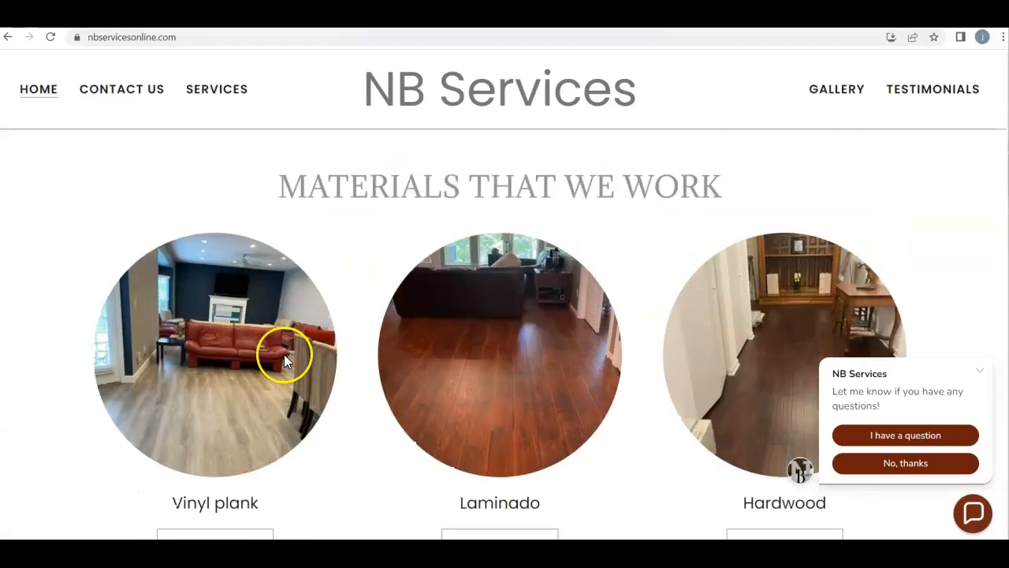
scroll(282, 355, "down", 3)
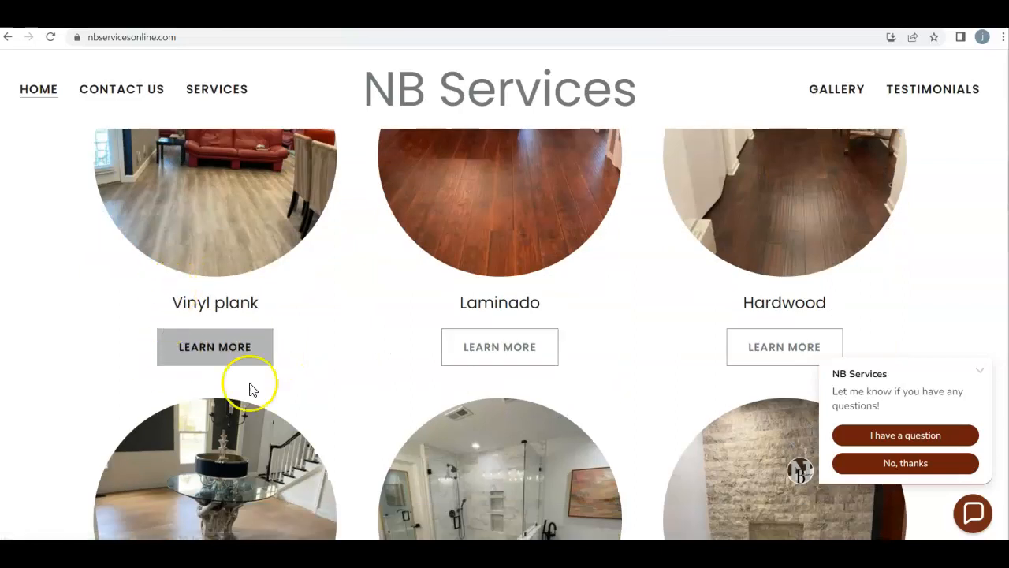
scroll(383, 361, "down", 4)
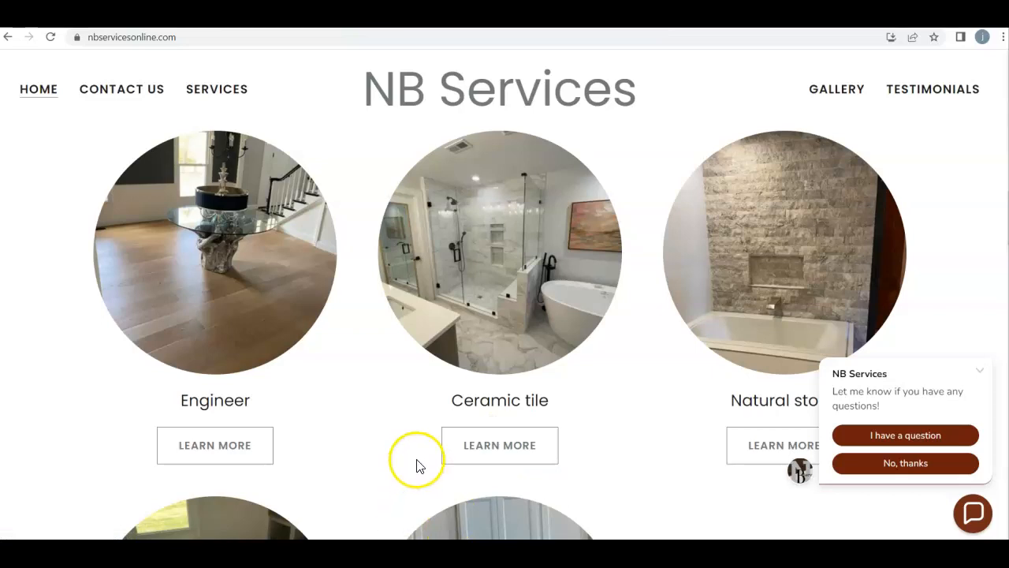
Examine the rest of the home page: customer reviews, partner badges, contact form, business hours and location map.
scroll(419, 453, "down", 3)
scroll(416, 444, "down", 6)
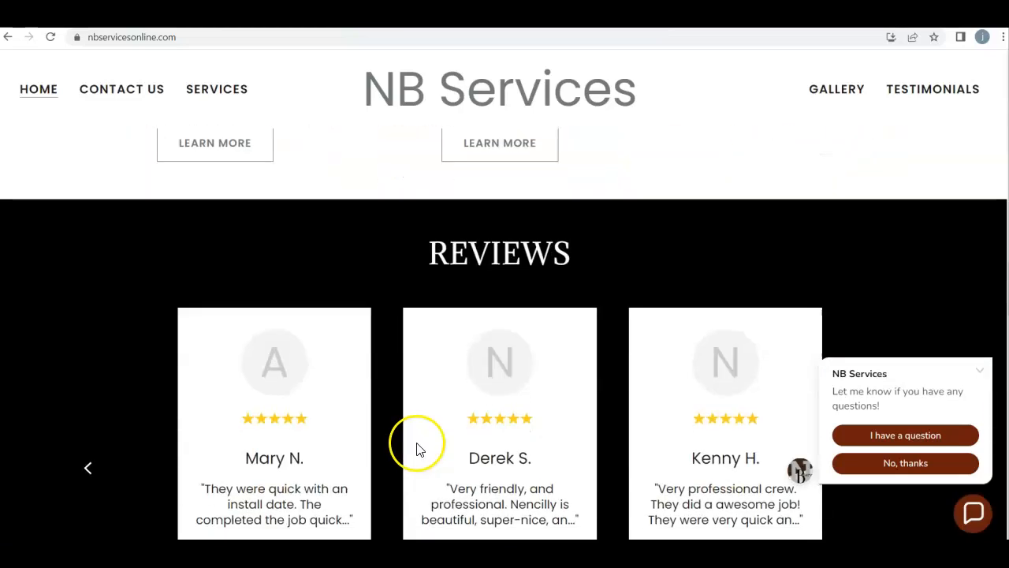
scroll(405, 441, "down", 7)
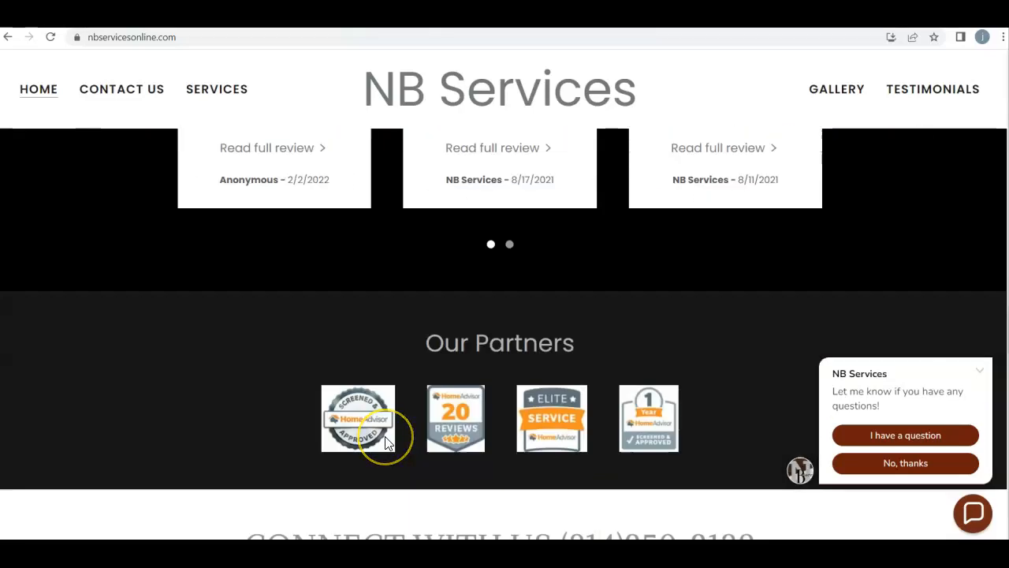
scroll(386, 443, "down", 5)
scroll(384, 444, "down", 5)
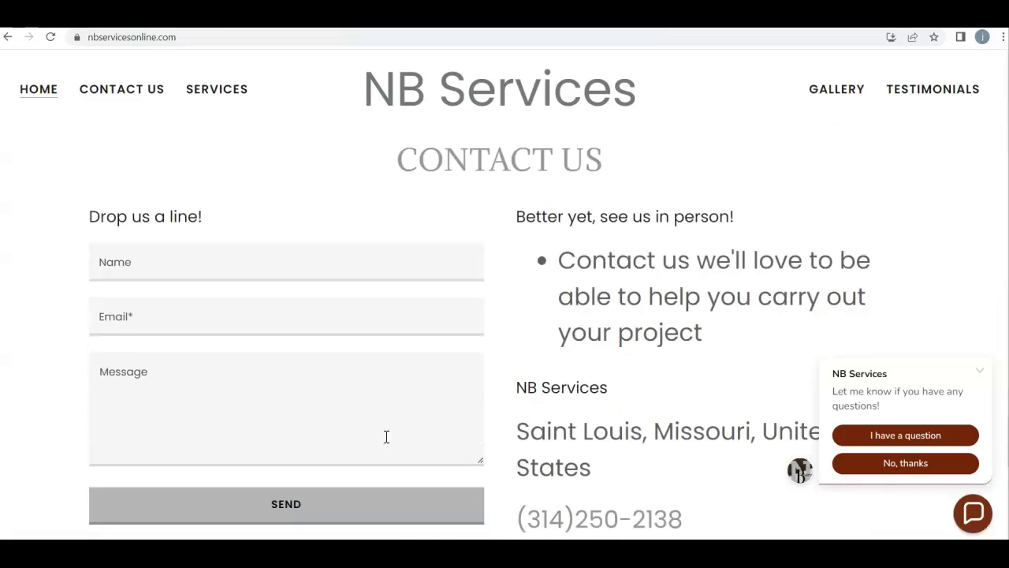
scroll(387, 437, "down", 4)
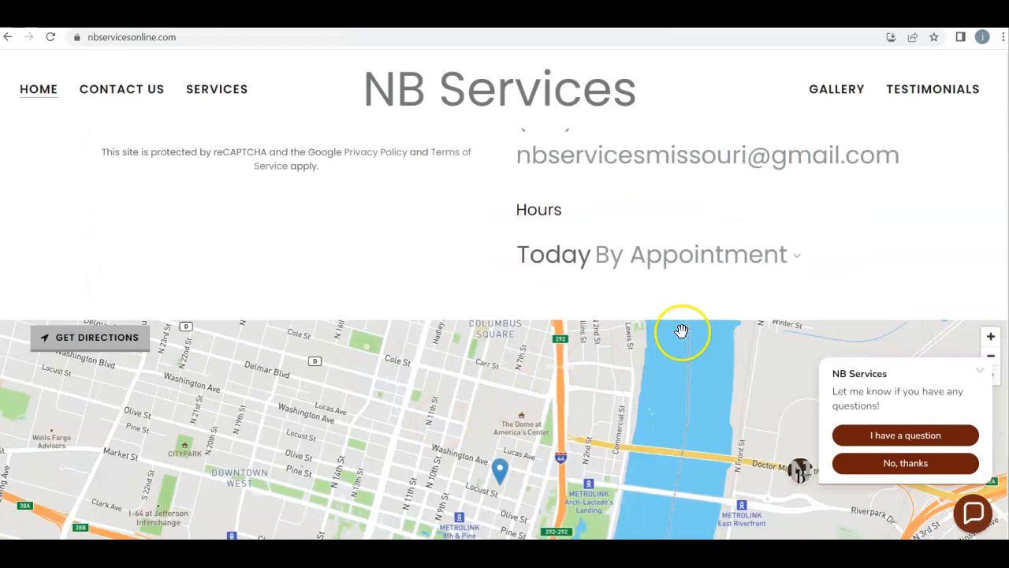
left_click(671, 324)
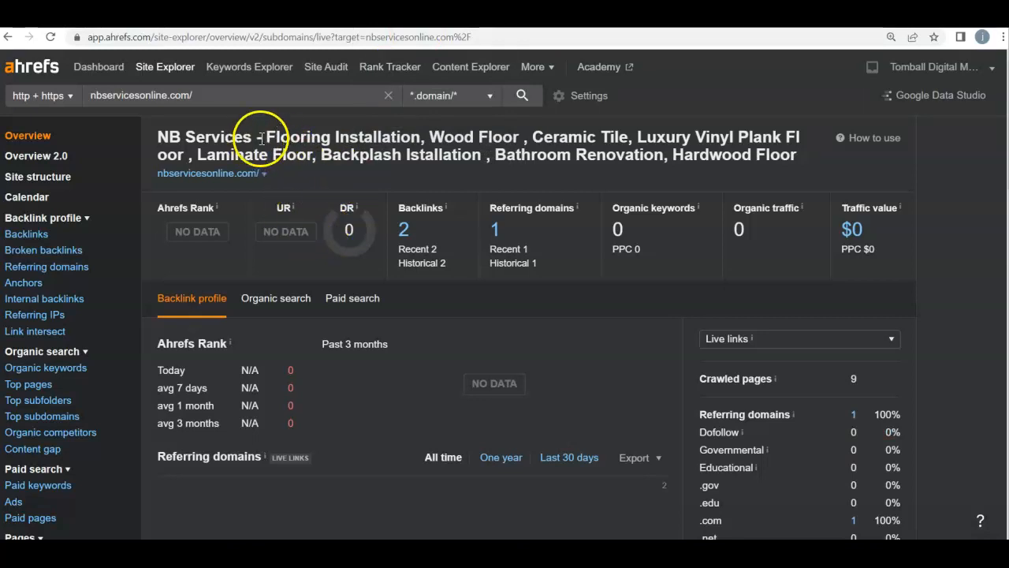
In the Ahrefs overview of nbservicesonline.com, highlight the service keywords in the site title.
left_click_drag(265, 138, 800, 164)
left_click(783, 155)
left_click(797, 157)
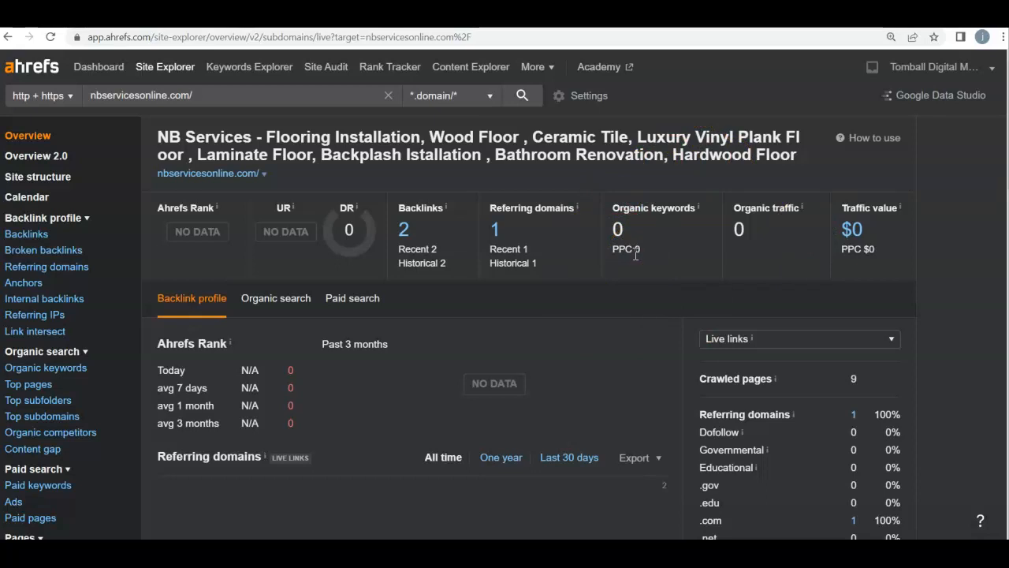
Switch to the Reinhold Flooring page and go back to the start of the Google results for "flooring st louis".
left_click(441, 16)
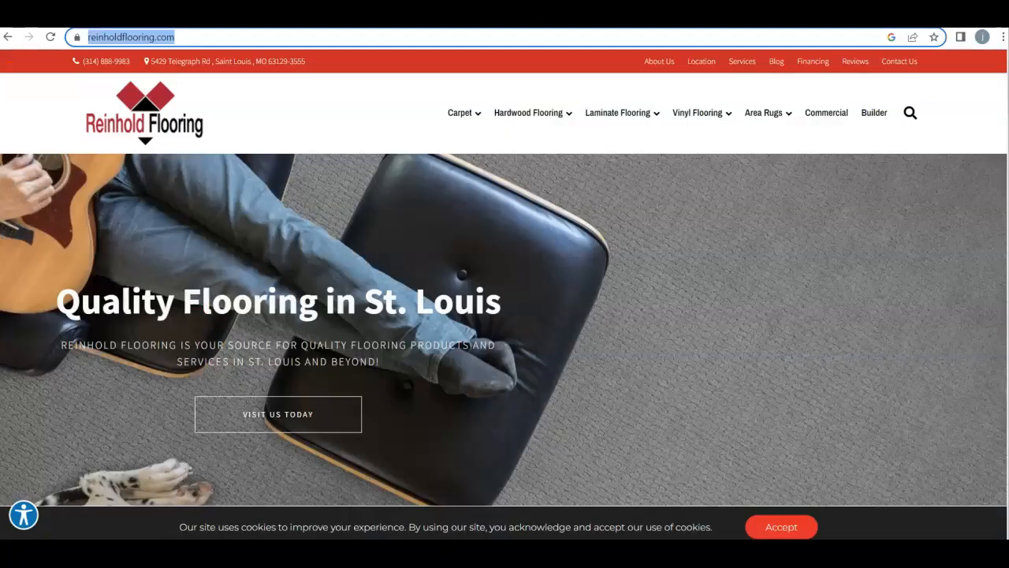
left_click(10, 39)
scroll(333, 311, "up", 6)
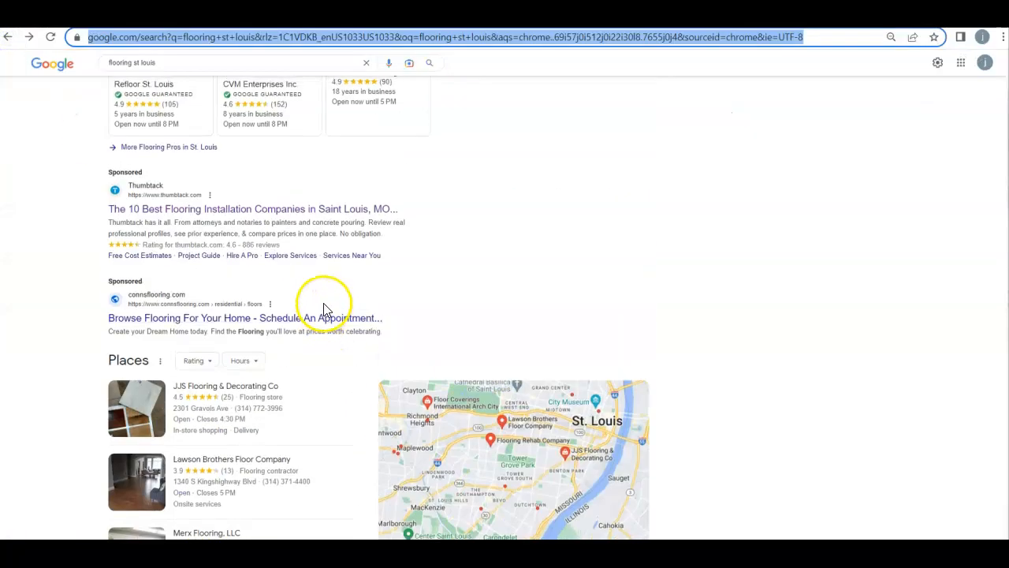
left_click(166, 82)
left_click(349, 61)
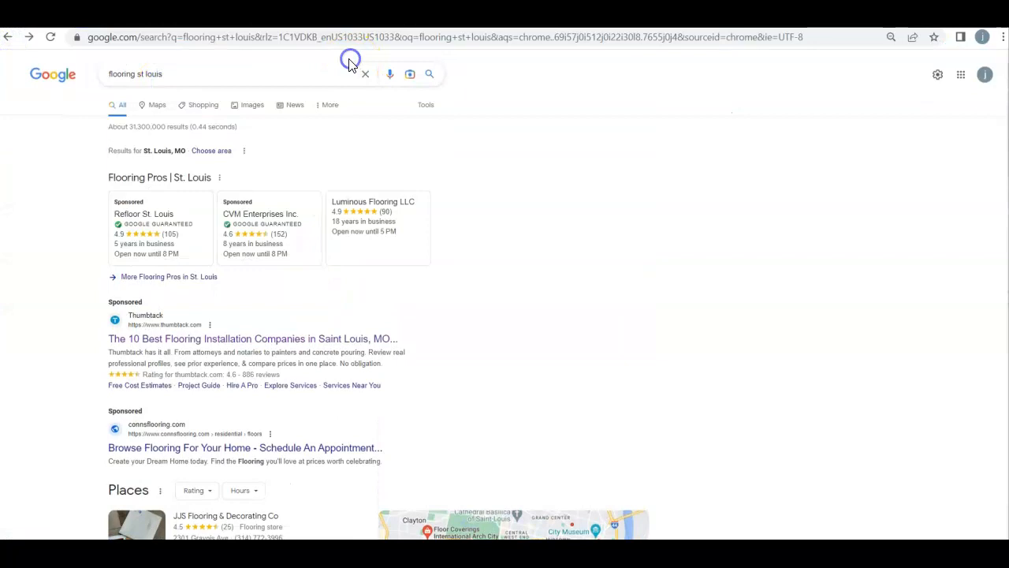
Highlight the query "flooring st louis" in the Google search field and dismiss its suggestions.
left_click(290, 77)
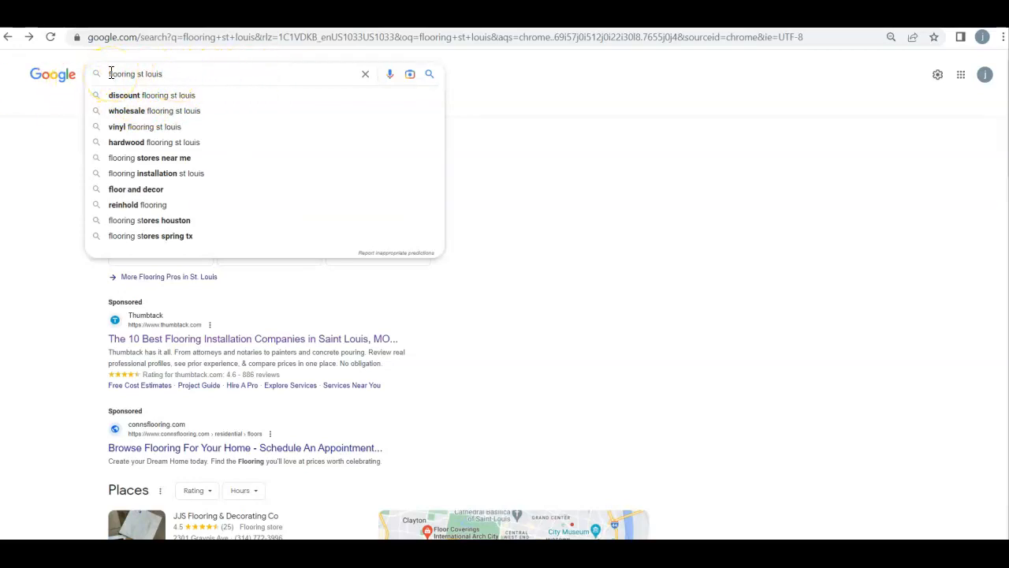
left_click_drag(106, 74, 181, 74)
left_click(182, 76)
left_click(500, 74)
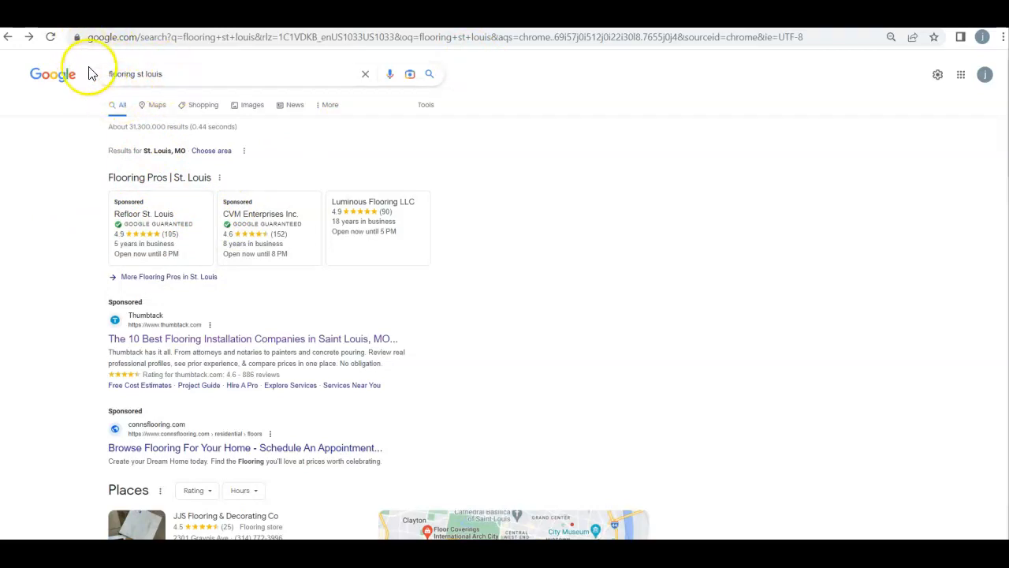
Examine the sponsored listings, the Places map results and the first organic results for St. Louis flooring.
mouse_move(180, 211)
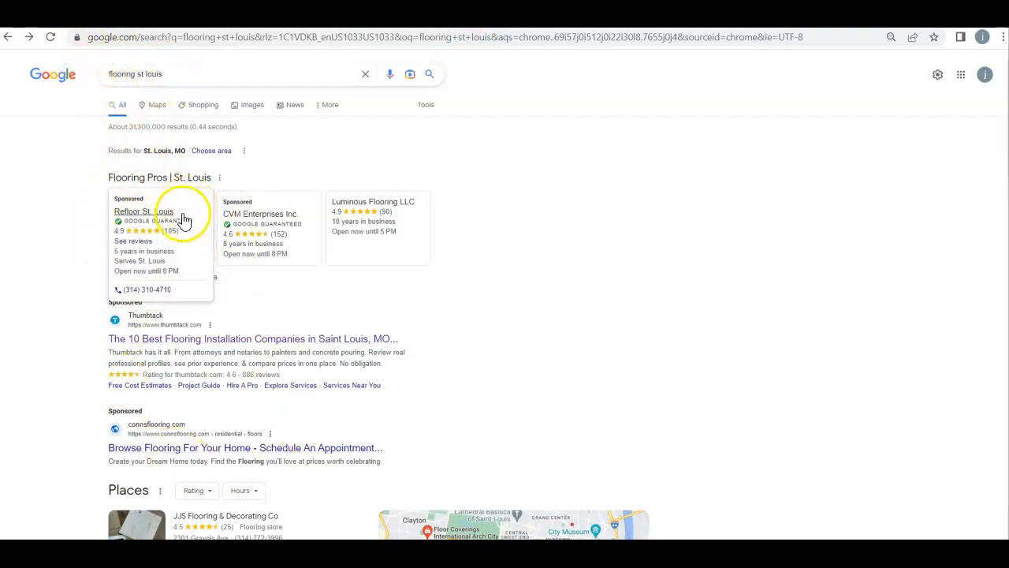
scroll(209, 315, "down", 1)
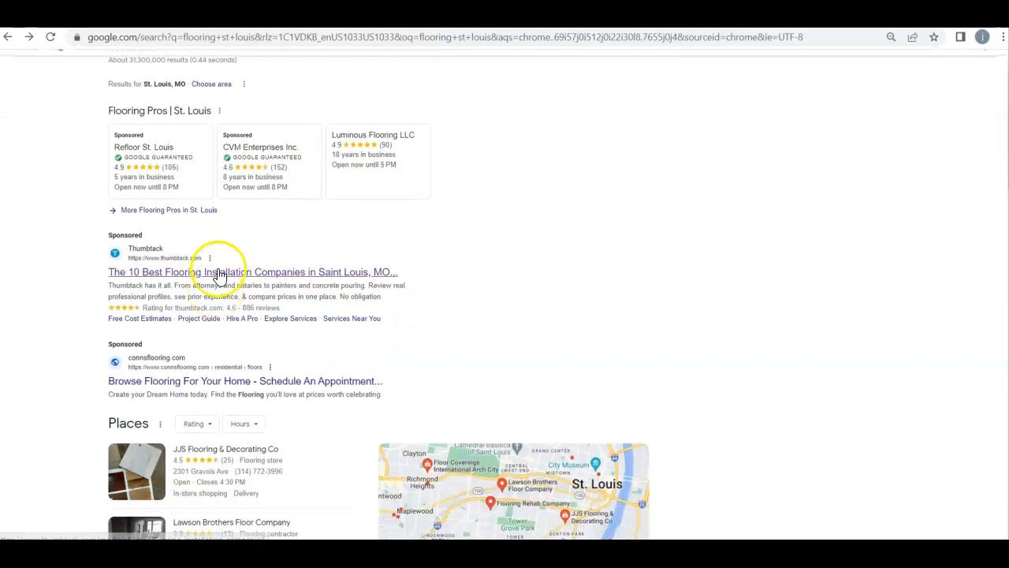
scroll(215, 296, "down", 1)
scroll(197, 227, "down", 3)
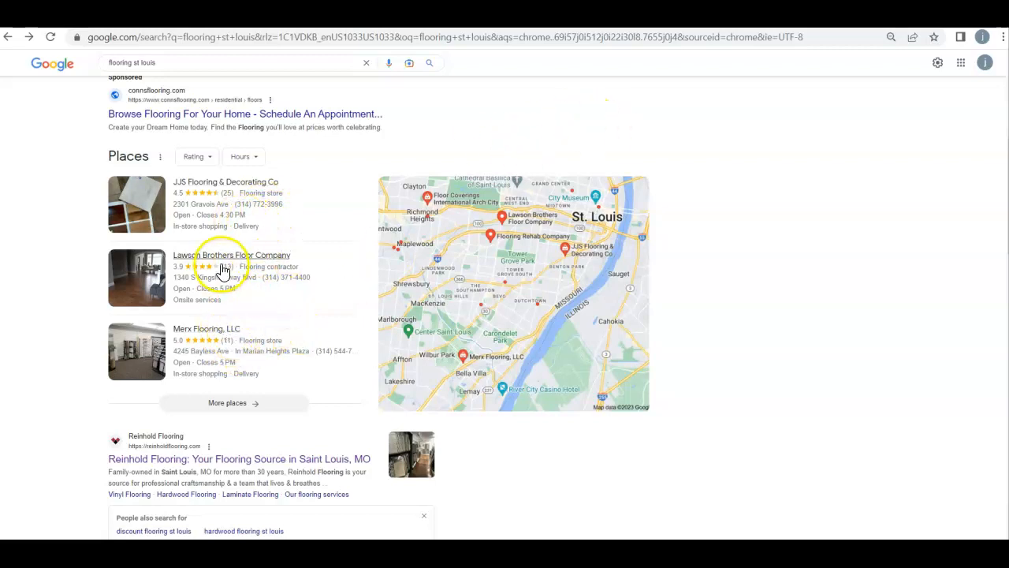
scroll(222, 270, "down", 1)
scroll(223, 270, "down", 3)
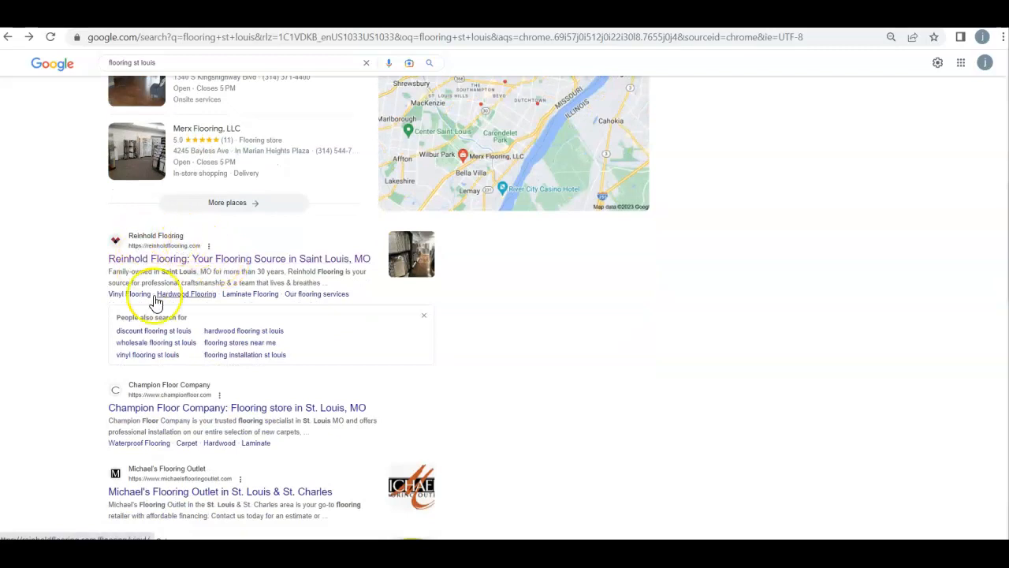
scroll(126, 223, "down", 1)
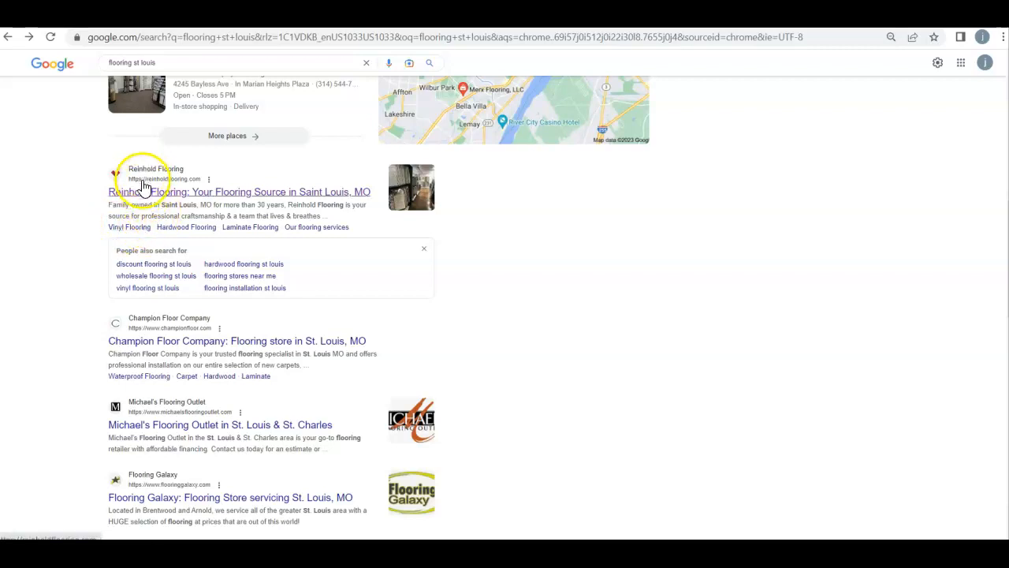
Open the Reinhold Flooring website from the organic results and inspect its flooring category menus.
left_click(157, 199)
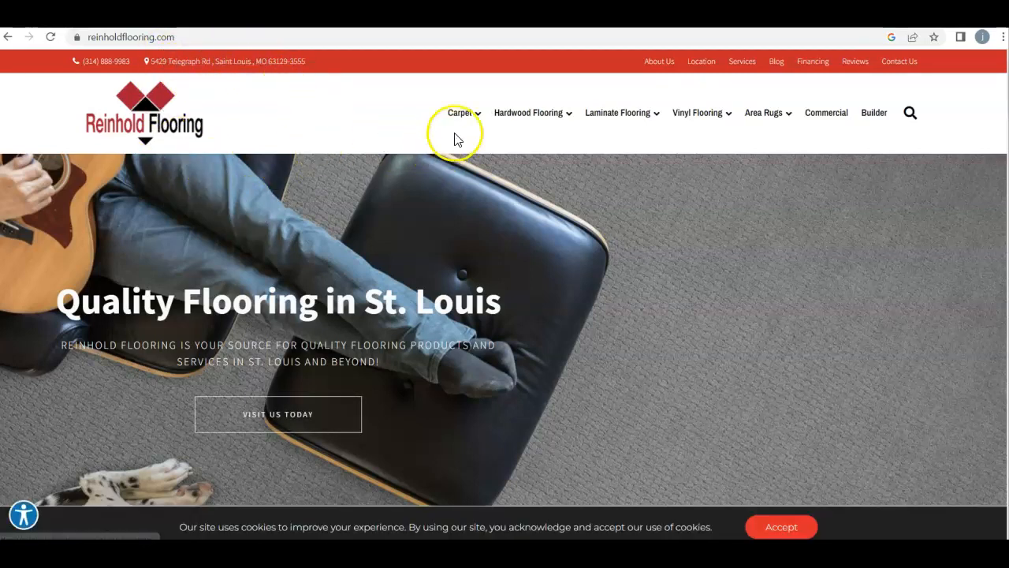
mouse_move(616, 126)
mouse_move(679, 118)
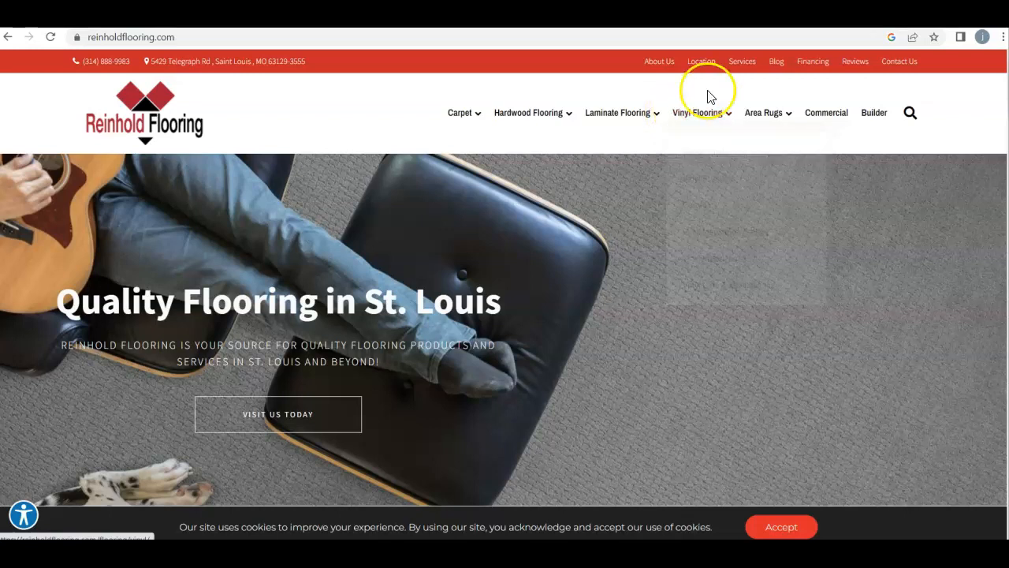
mouse_move(755, 118)
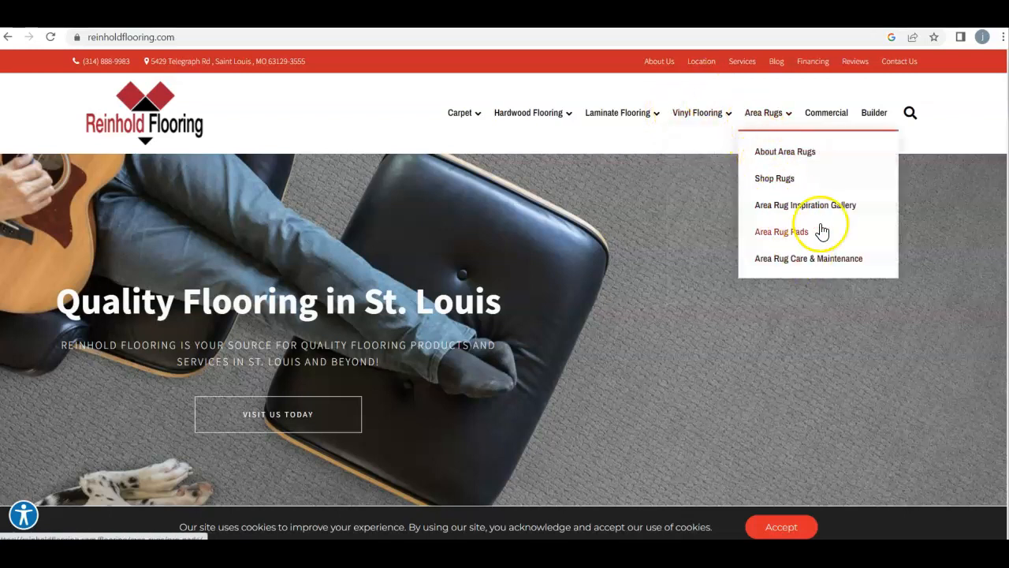
mouse_move(554, 128)
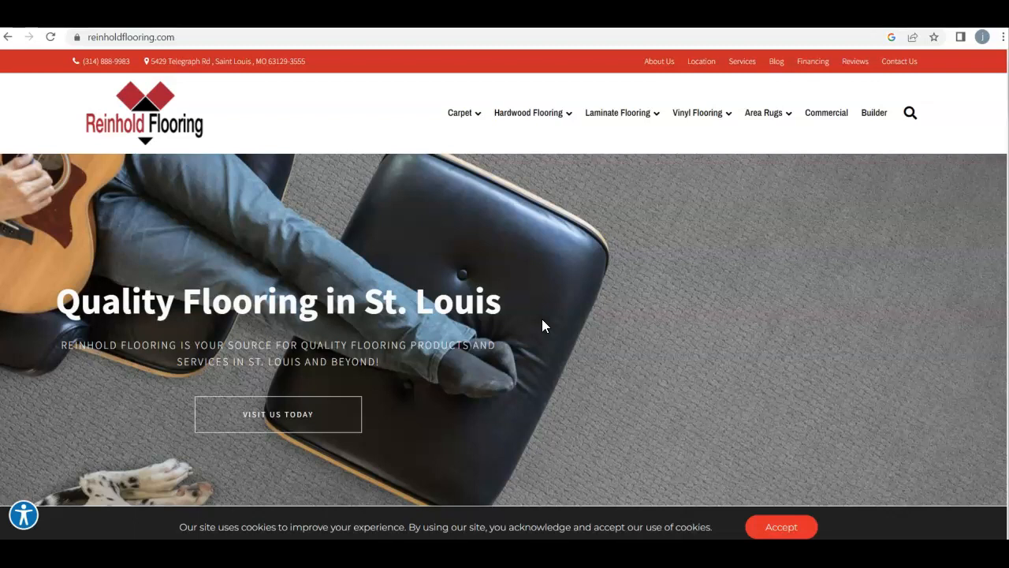
Highlight the headline "Quality Flooring in St. Louis" in the Reinhold Flooring banner.
scroll(435, 215, "down", 4)
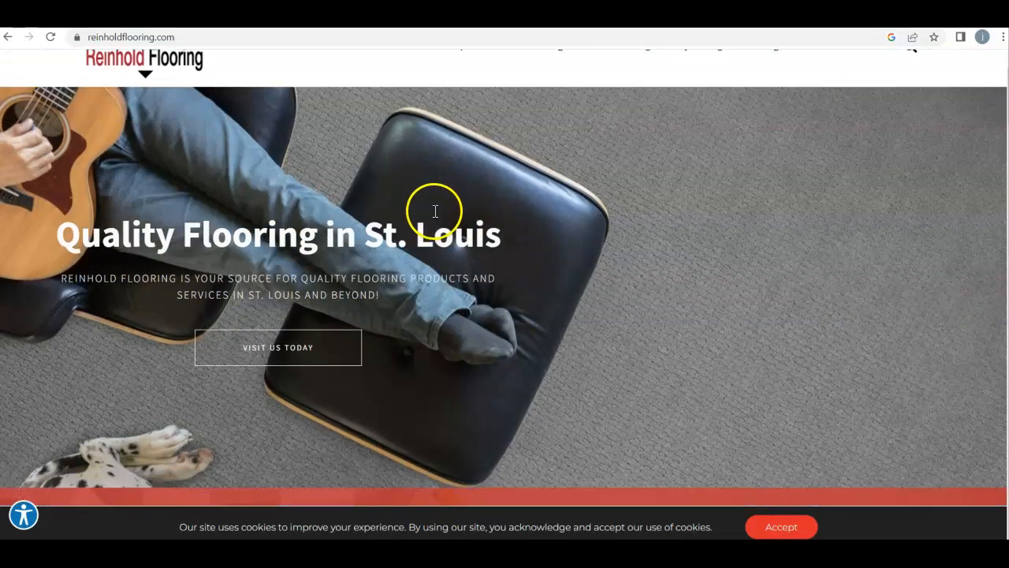
scroll(436, 203, "up", 2)
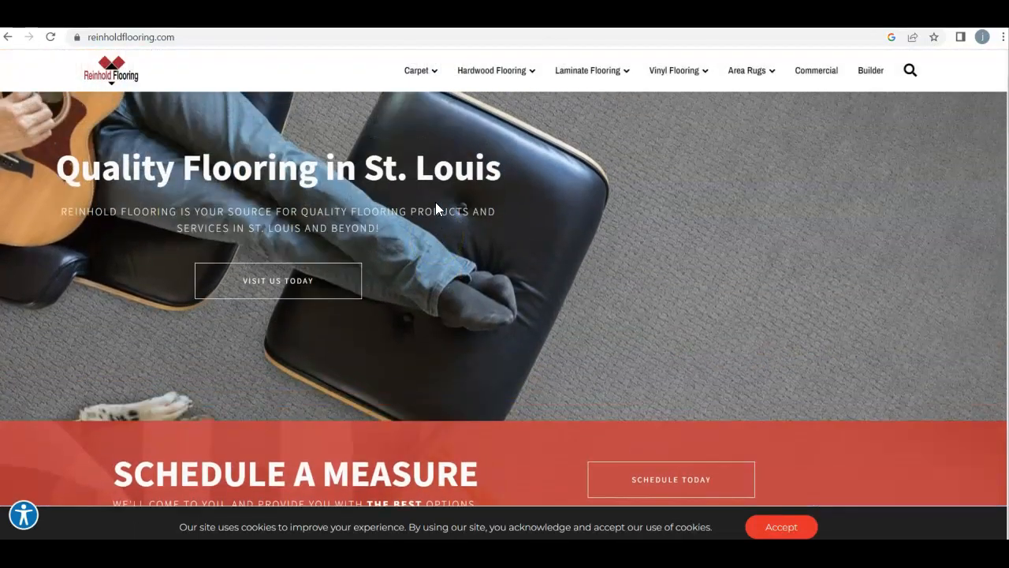
left_click_drag(505, 167, 44, 123)
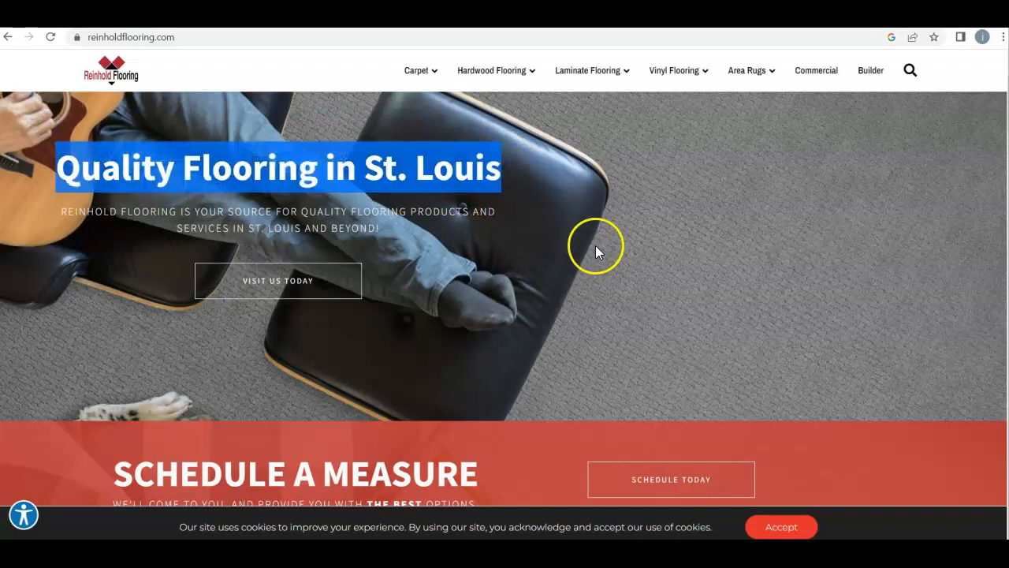
Examine the Schedule a Measure call to action and the company description on the Reinhold Flooring home page.
scroll(439, 225, "down", 3)
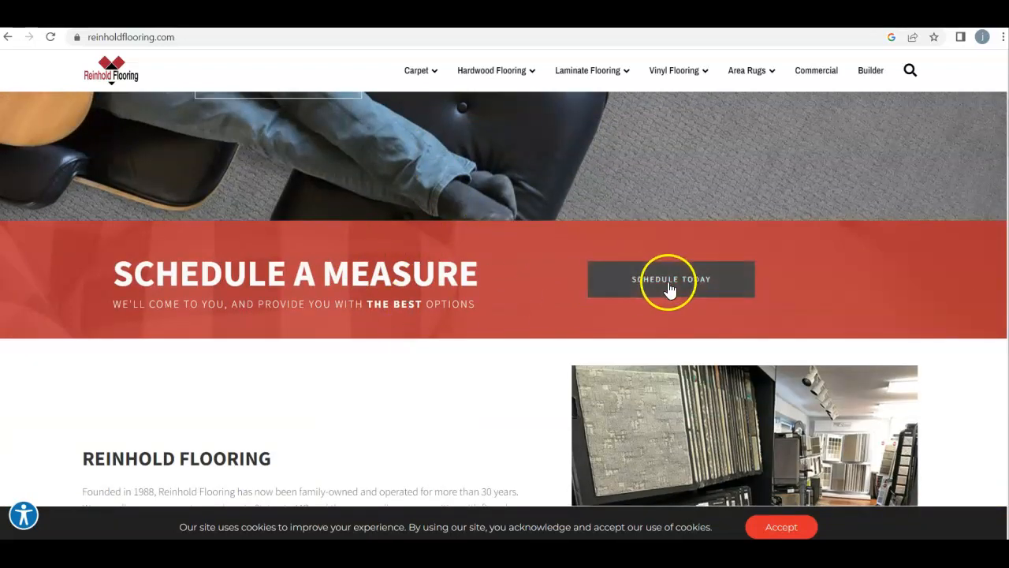
scroll(669, 286, "down", 3)
scroll(304, 286, "down", 2)
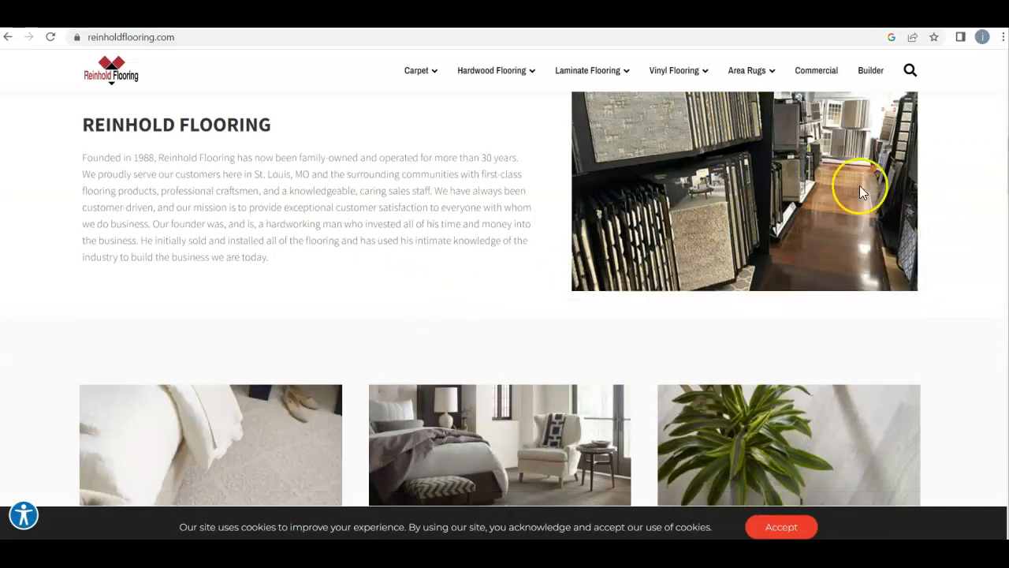
Examine the carpet, hardwood and laminate category cards and the Roomvo room visualizer section on the Reinhold Flooring home page.
scroll(413, 257, "down", 2)
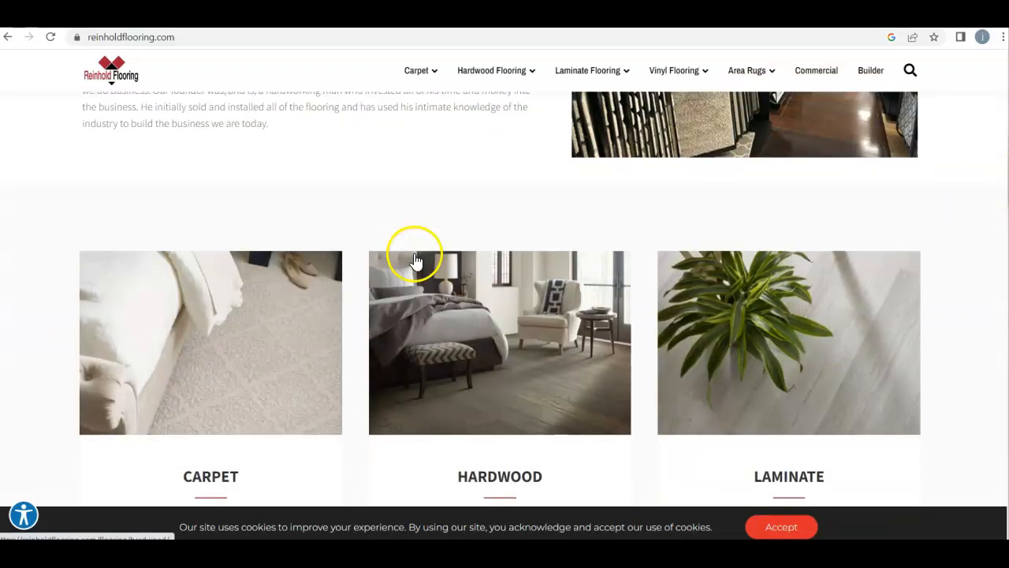
scroll(416, 260, "down", 2)
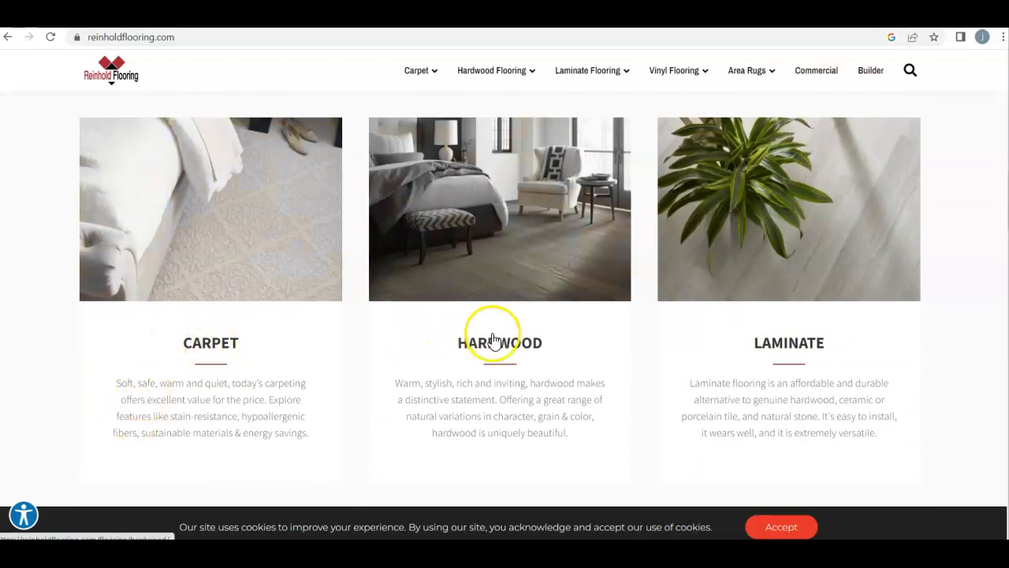
scroll(820, 323, "down", 1)
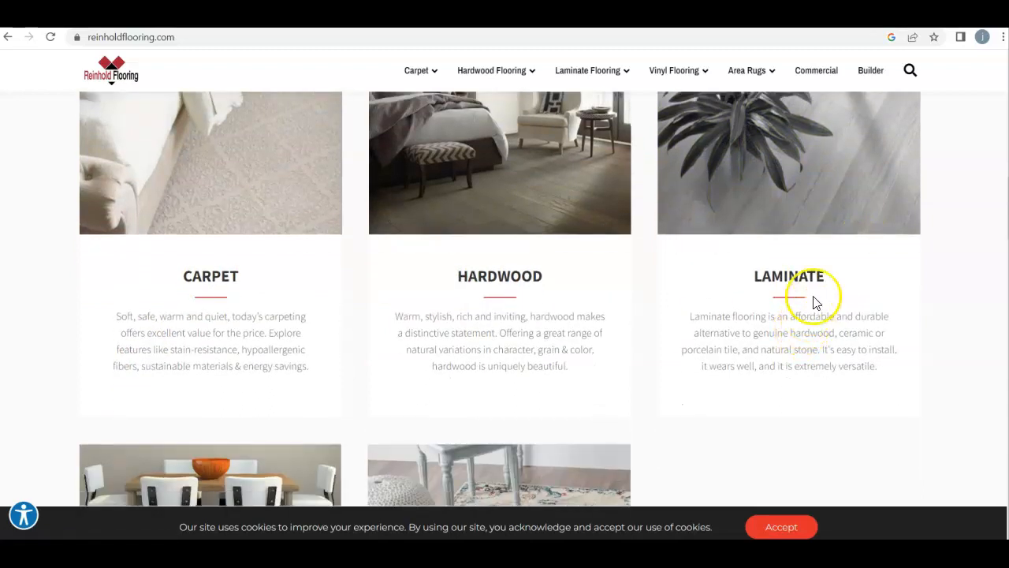
scroll(552, 286, "down", 7)
scroll(557, 279, "down", 3)
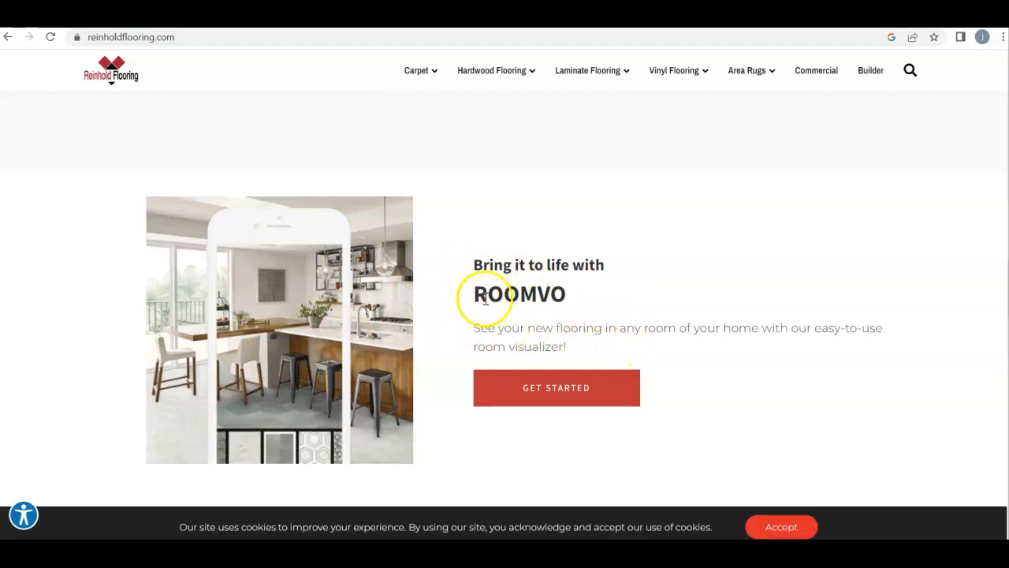
scroll(473, 298, "down", 2)
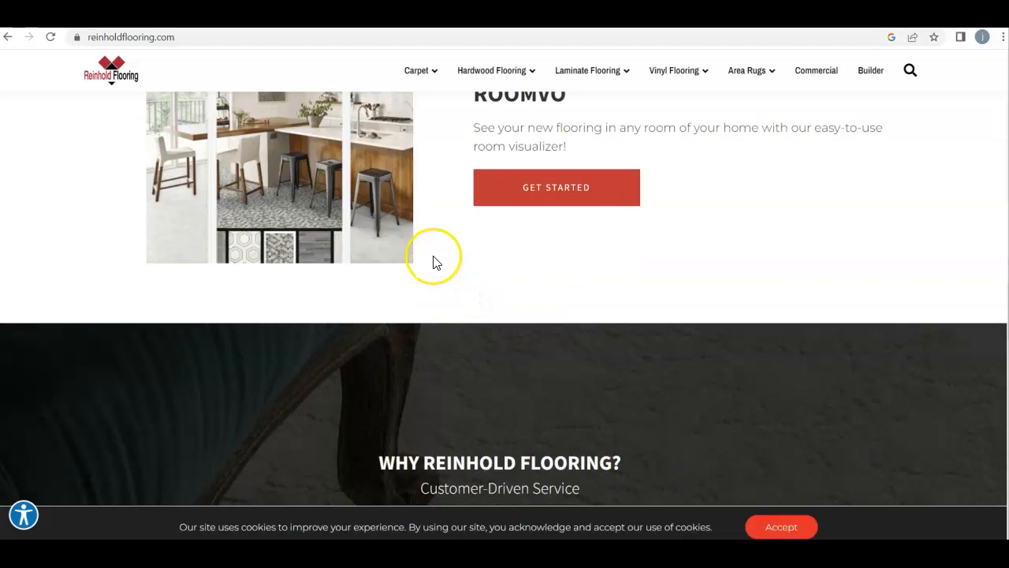
scroll(594, 222, "up", 1)
scroll(518, 259, "down", 3)
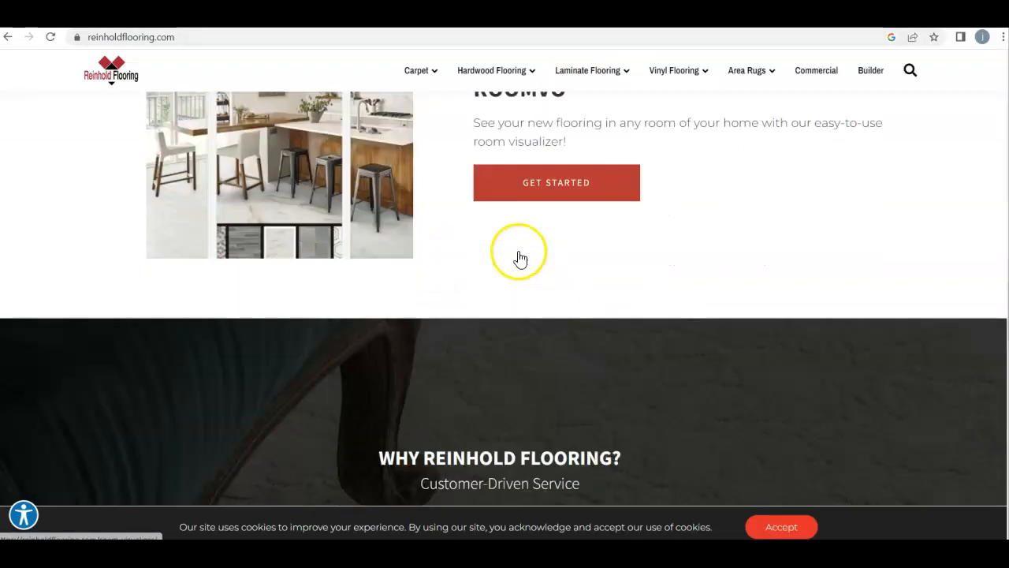
Review the rest of the Reinhold Flooring home page, from the customer-service and builder-grade sections to the brand logos and footer.
scroll(477, 278, "down", 2)
scroll(478, 278, "down", 4)
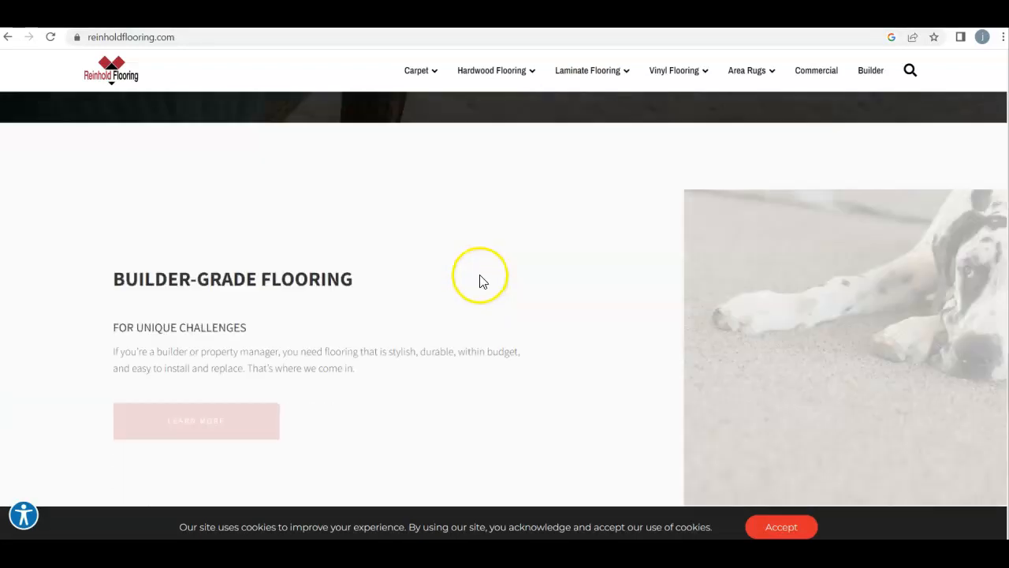
scroll(457, 276, "down", 8)
scroll(423, 271, "down", 2)
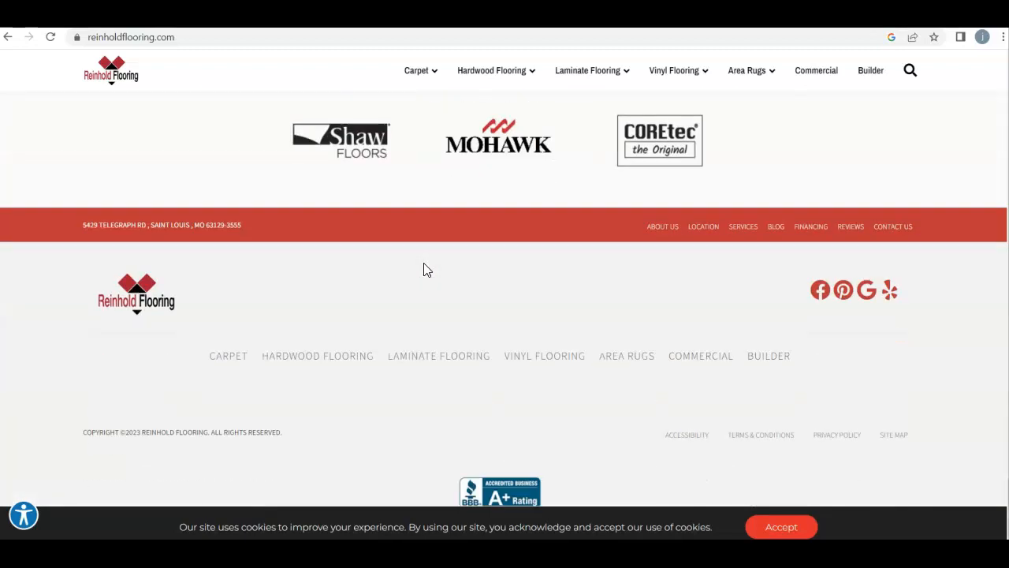
Switch to the Ahrefs Site Explorer overview for reinholdflooring.com, open its organic keywords report and review the ranking keywords.
left_click(597, 15)
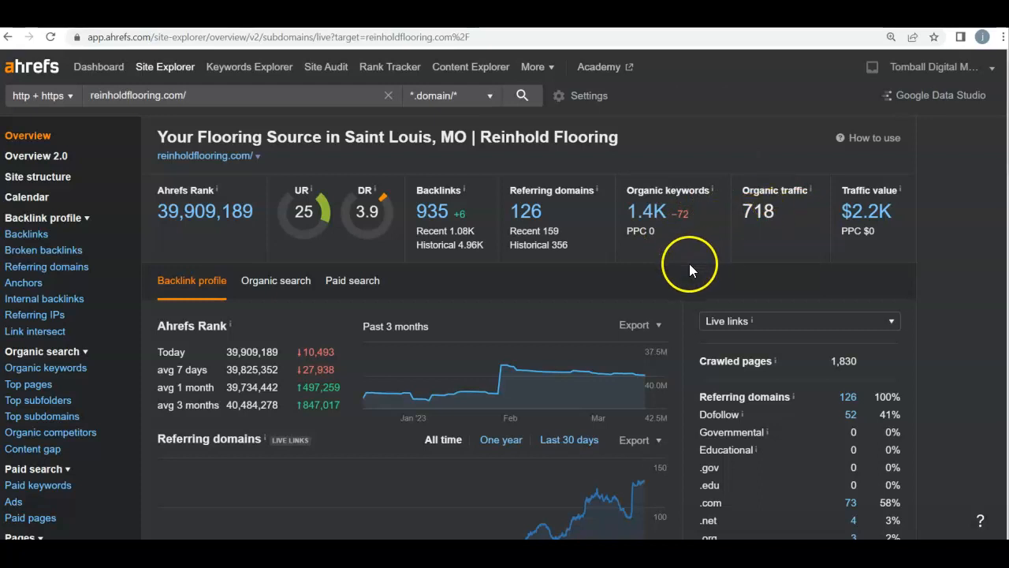
left_click(644, 212)
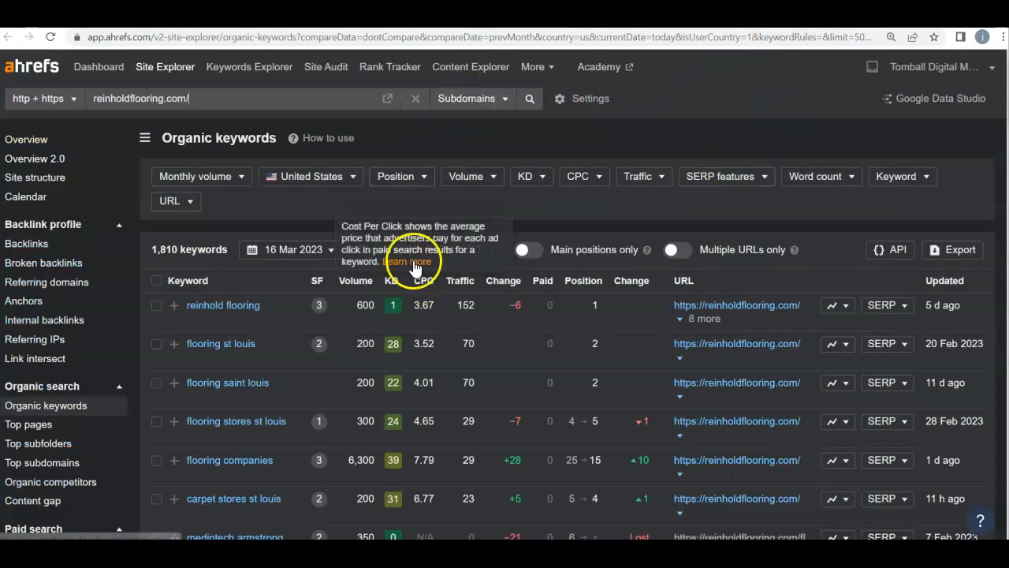
scroll(180, 259, "down", 3)
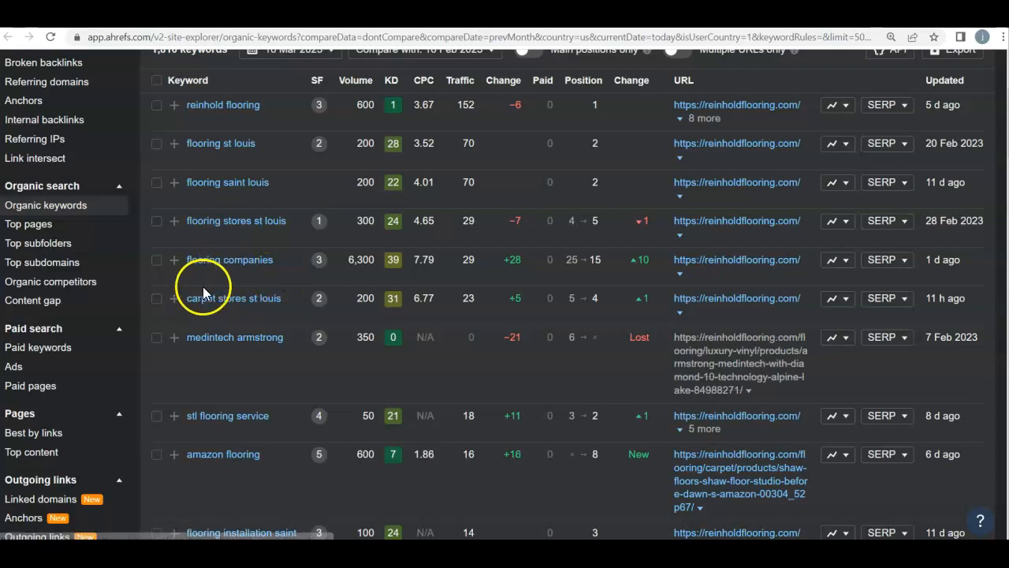
scroll(411, 321, "down", 5)
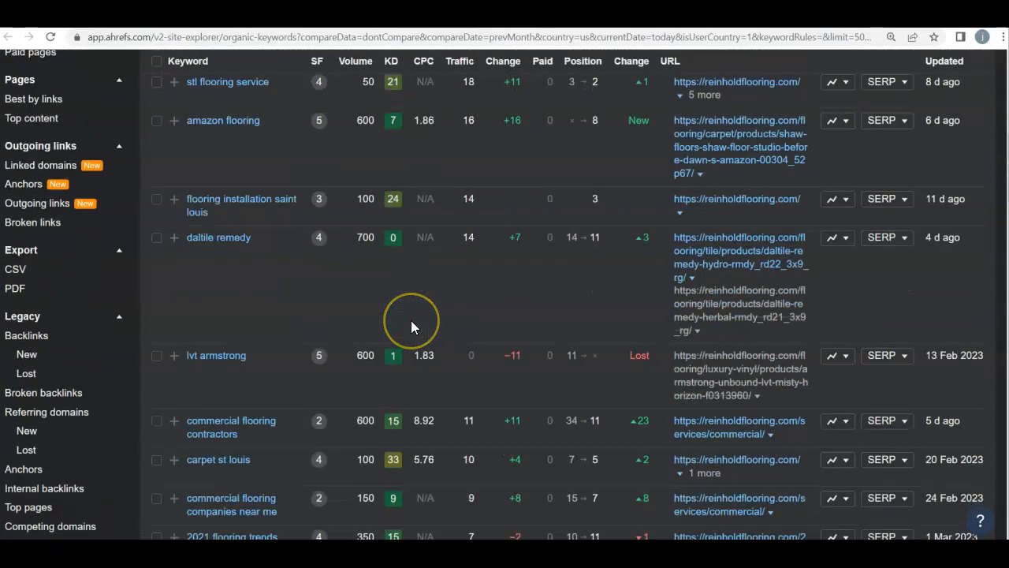